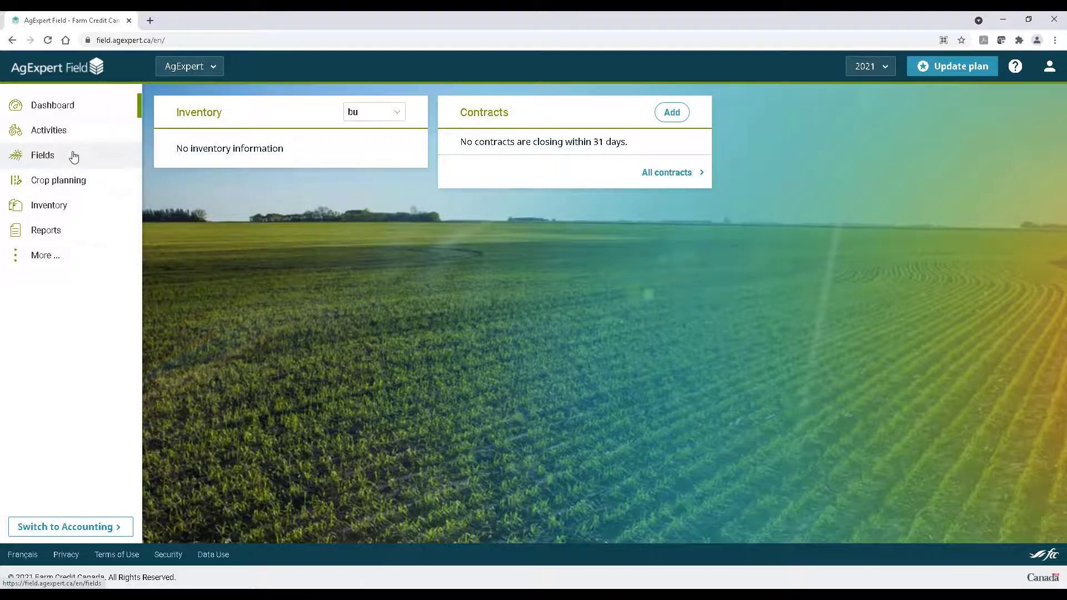
Step: Go to the 2021 Fields list of A1 and A2, leaving the All fields filter unchanged
left_click(73, 155)
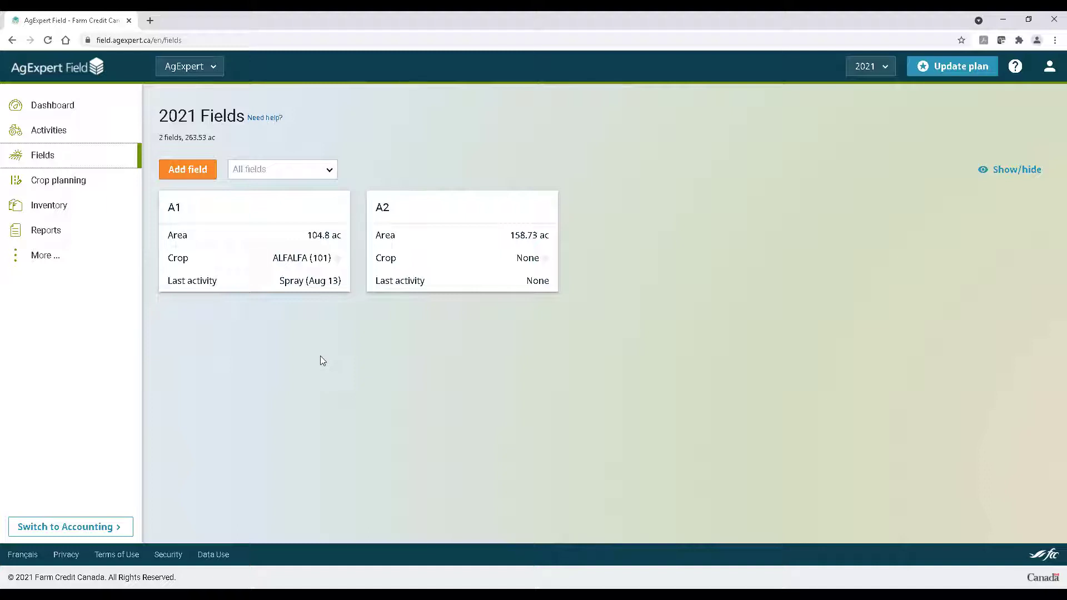
left_click(328, 170)
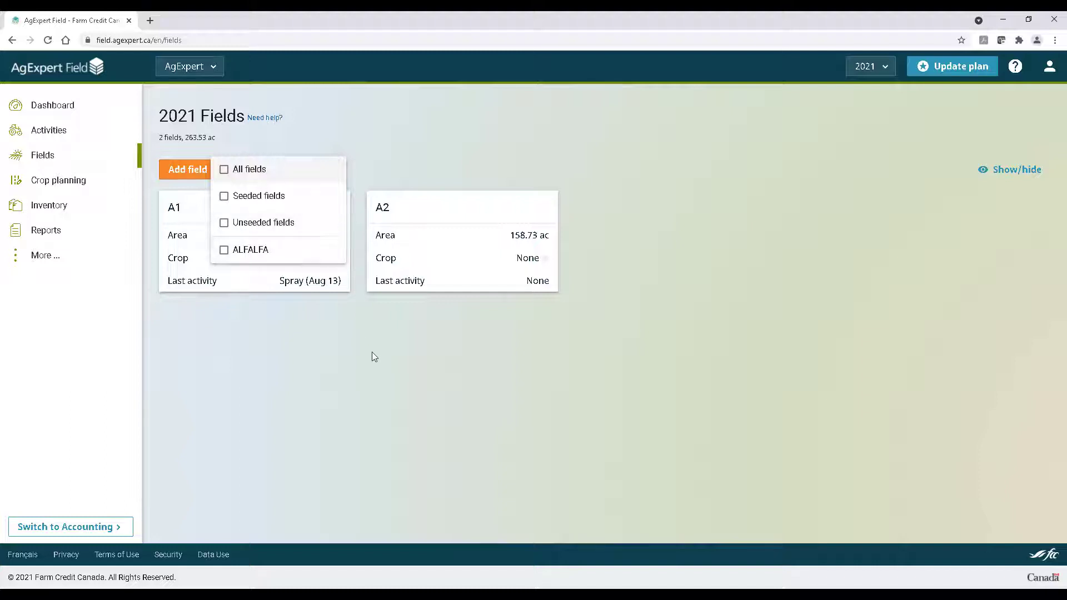
left_click(224, 314)
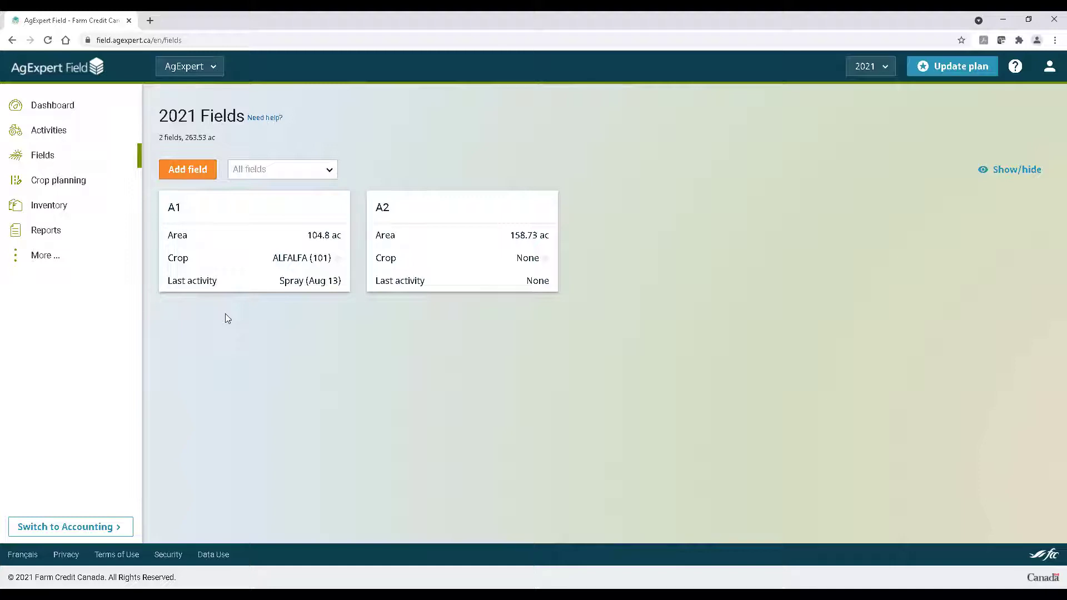
Step: Start a new field and pick its 158.71 ac boundary on NW-16-18-20 W2 from the satellite map
left_click(196, 181)
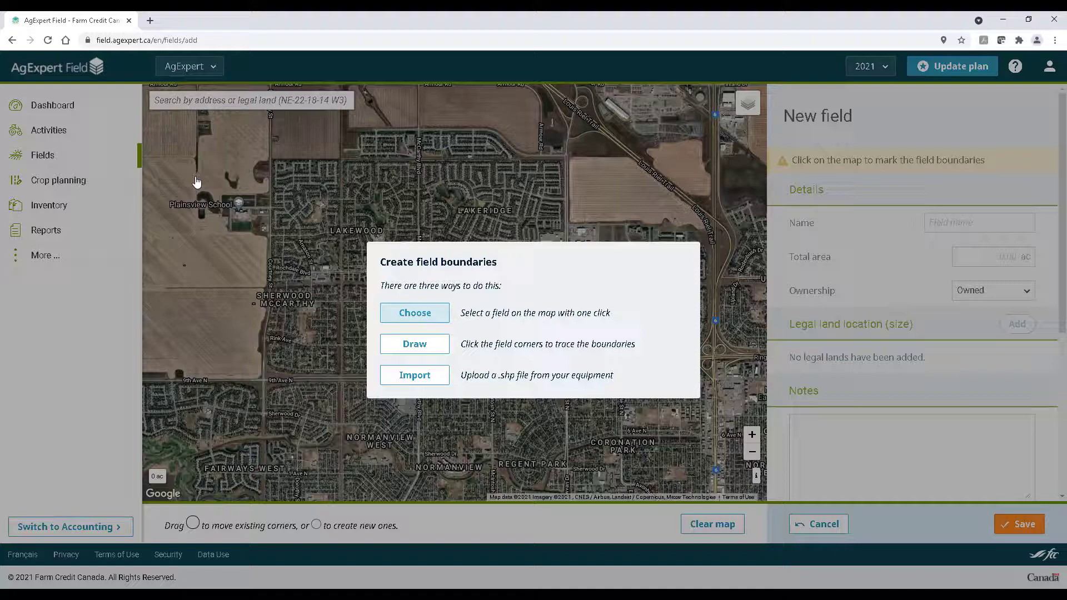
left_click(396, 320)
left_click_drag(341, 188, 474, 432)
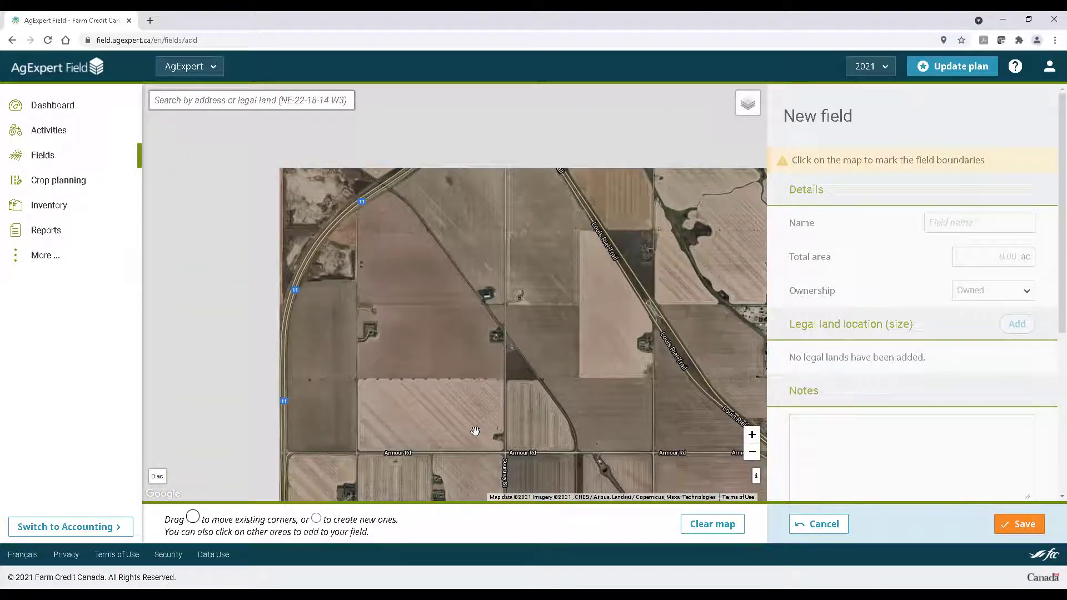
left_click(421, 346)
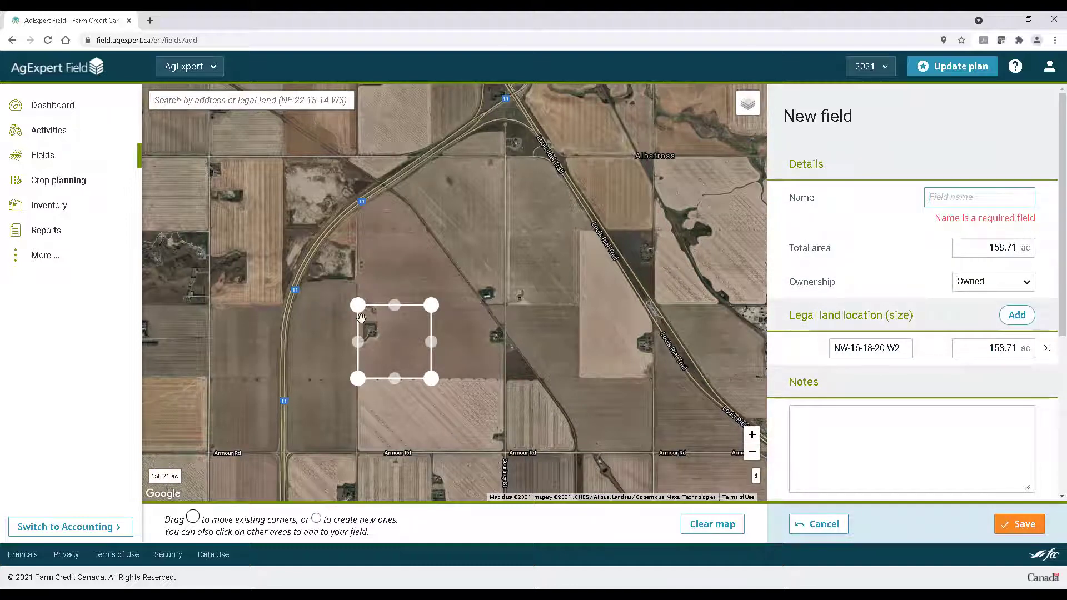
Step: Drag the boundary corners and edges to stretch the field east over the adjoining quarter
mouse_move(356, 315)
left_mouse_down()
mouse_move(383, 339)
mouse_move(393, 315)
mouse_move(375, 310)
left_mouse_up()
left_click_drag(371, 358, 328, 374)
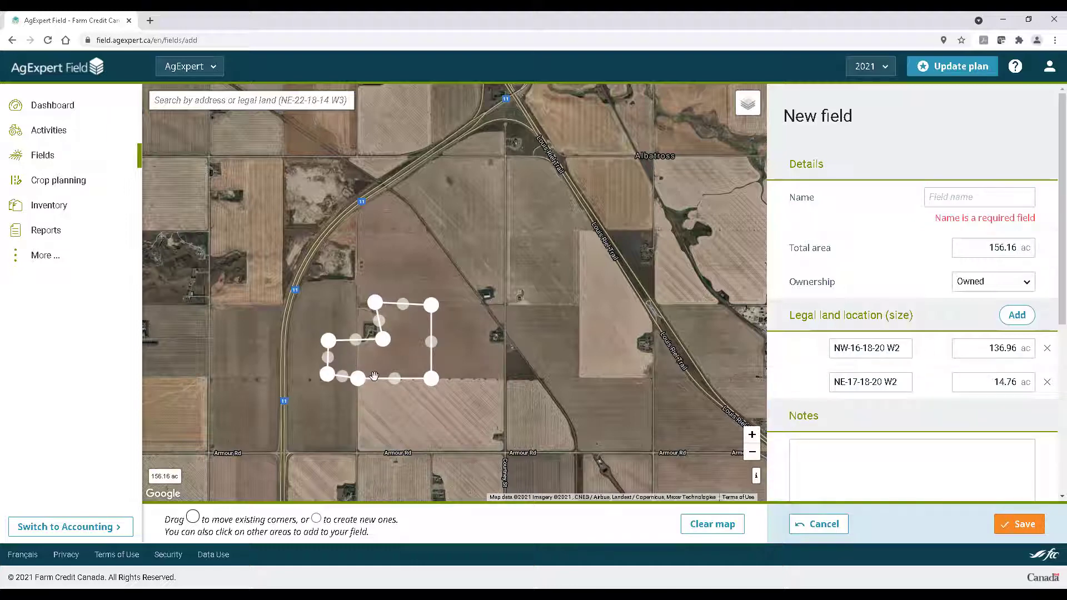
left_click_drag(432, 378, 500, 377)
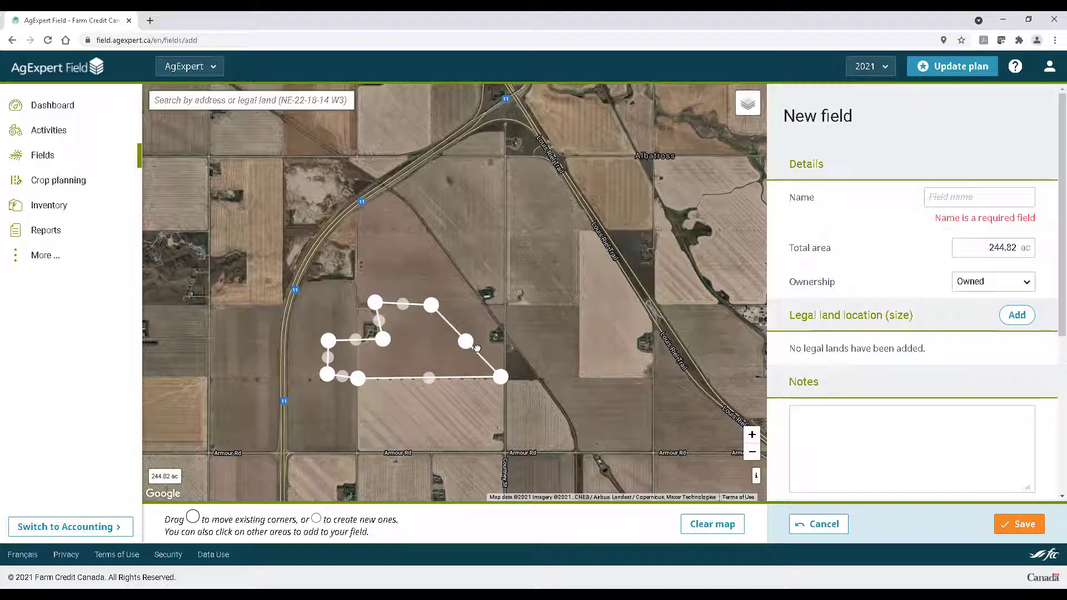
left_click_drag(467, 342, 484, 306)
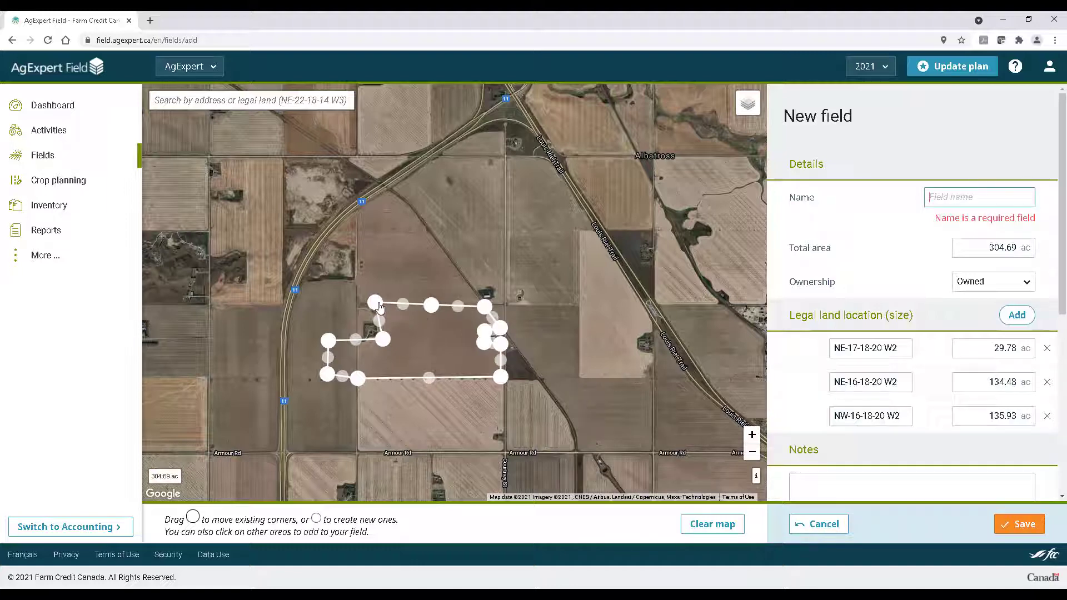
left_click_drag(375, 303, 372, 304)
left_click_drag(384, 341, 384, 343)
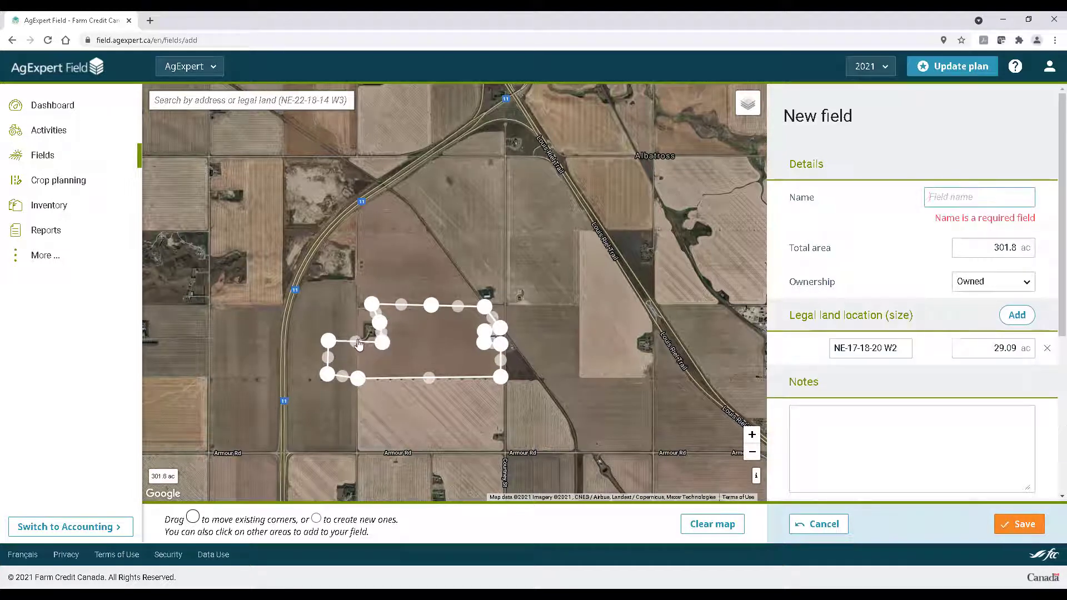
Step: Remove two unwanted corners and adjust the yard corner, giving 271.34 ac across NE and NW-16-18-20 W2
left_click(329, 342)
scroll(329, 341, "up", 1)
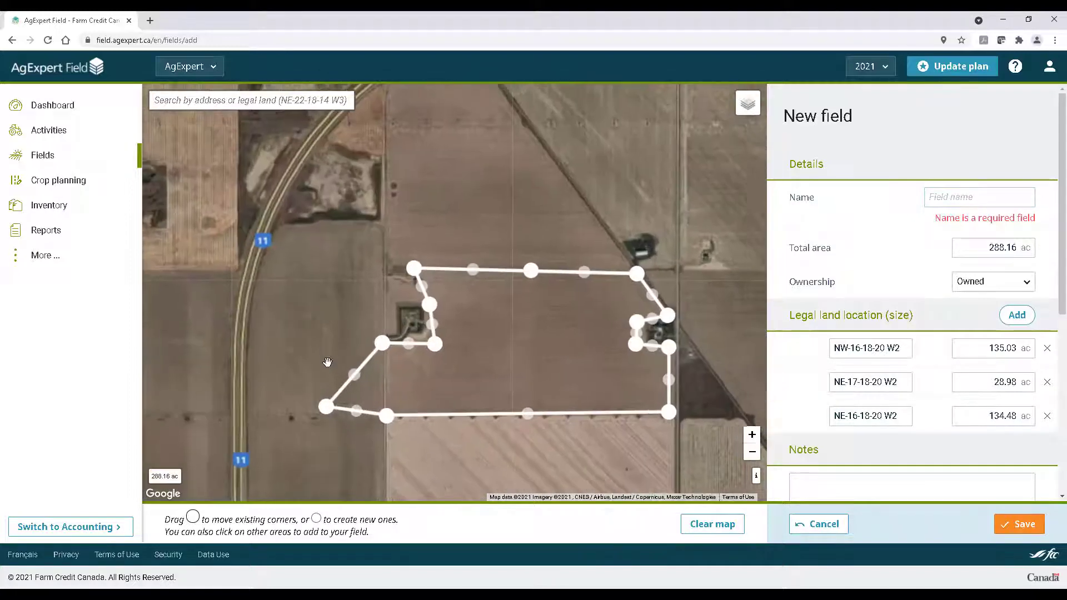
left_click(330, 409)
scroll(334, 411, "up", 1)
left_click_drag(565, 291, 351, 275)
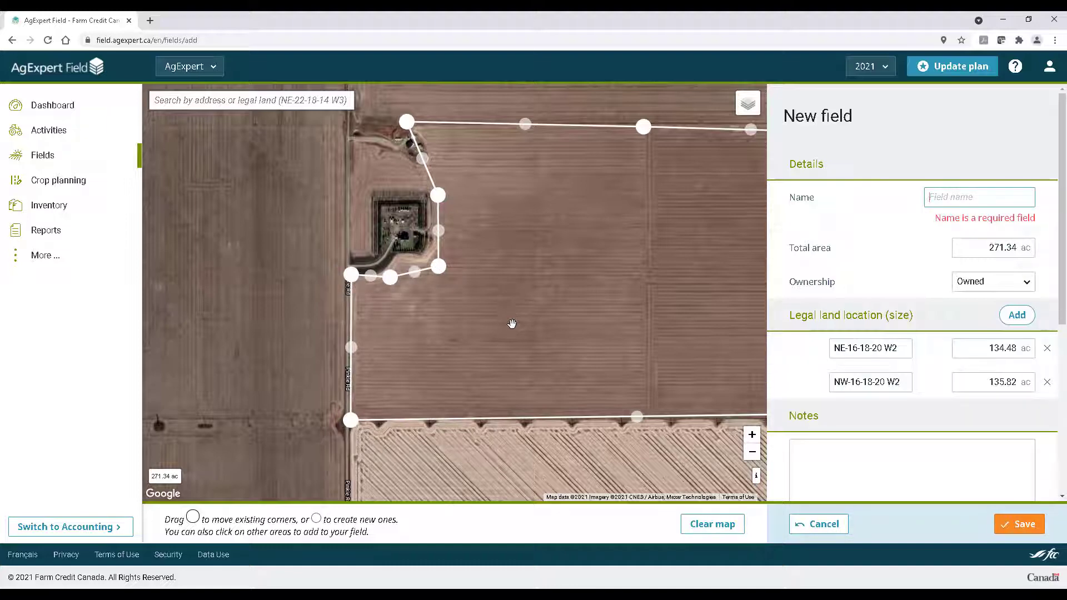
scroll(511, 327, "down", 2)
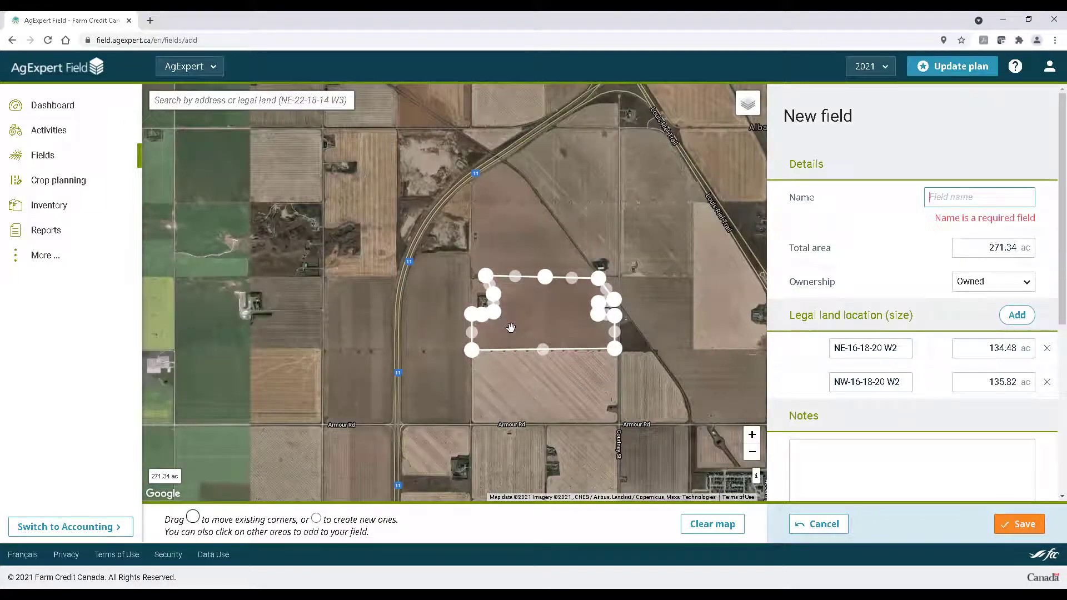
Step: Clear the old boundary and begin a hand-drawn outline with two corners along Armour Rd
left_click(713, 528)
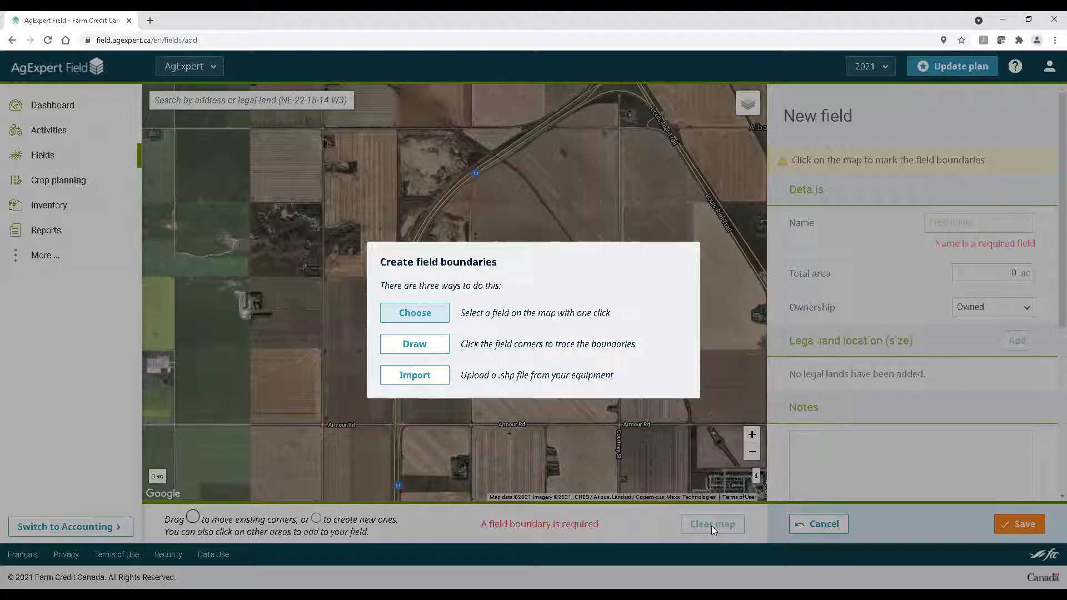
left_click(429, 349)
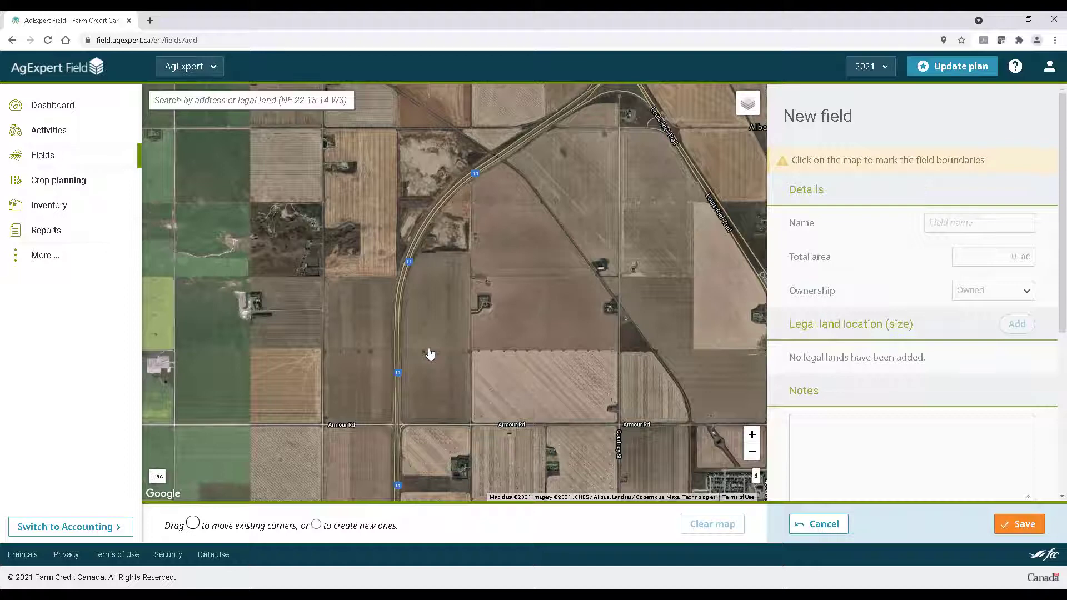
left_click(472, 425)
left_click(616, 424)
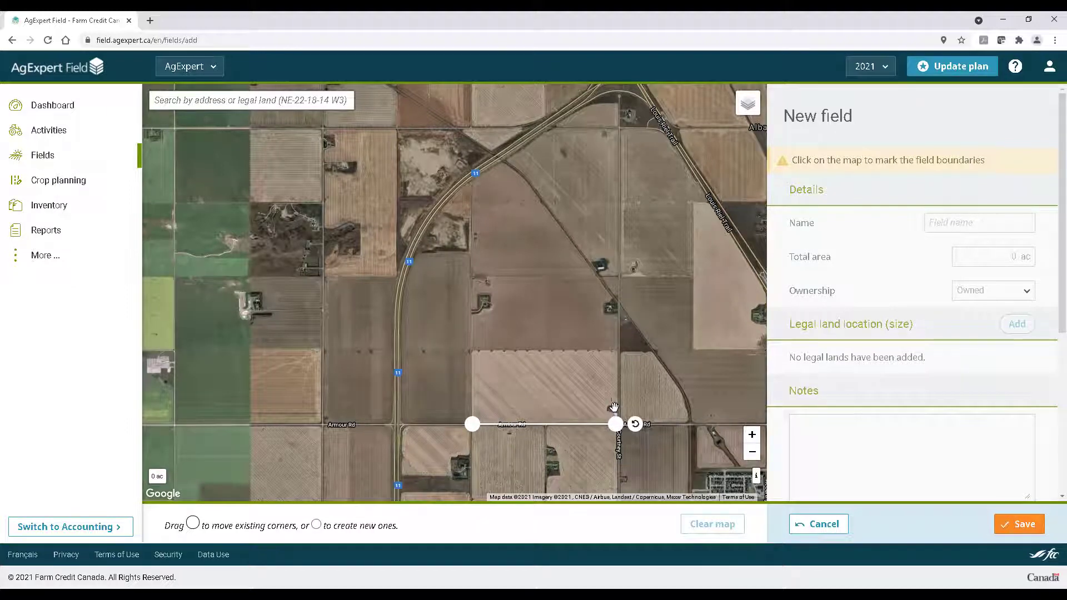
Step: Trace the corners around the east-side yard and north edge, closing the 297.71 ac polygon
left_click(615, 408)
left_click(601, 411)
left_click(602, 395)
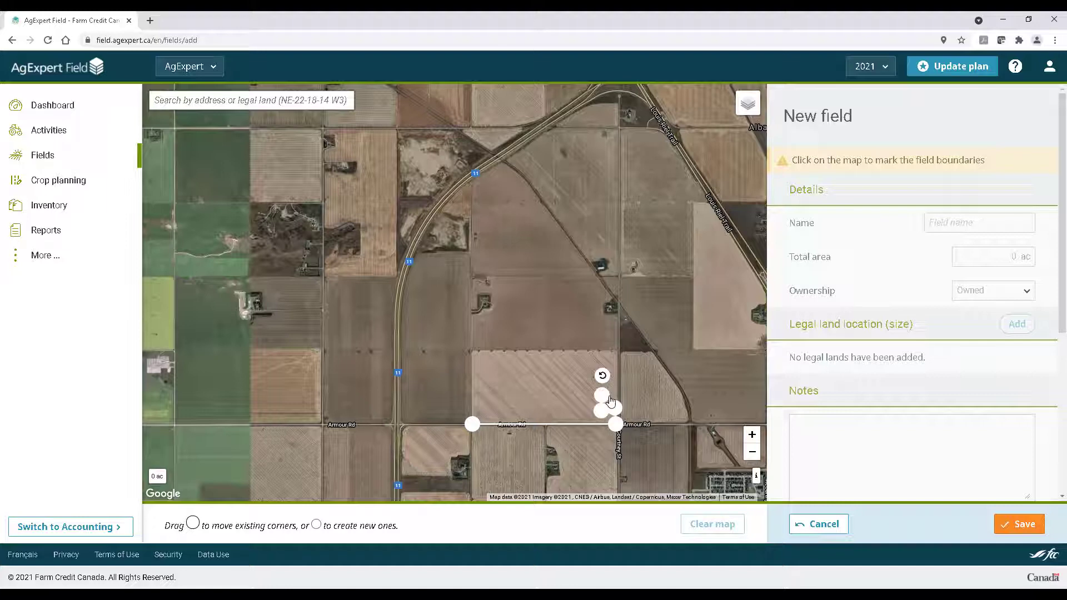
left_click(618, 395)
left_click(614, 352)
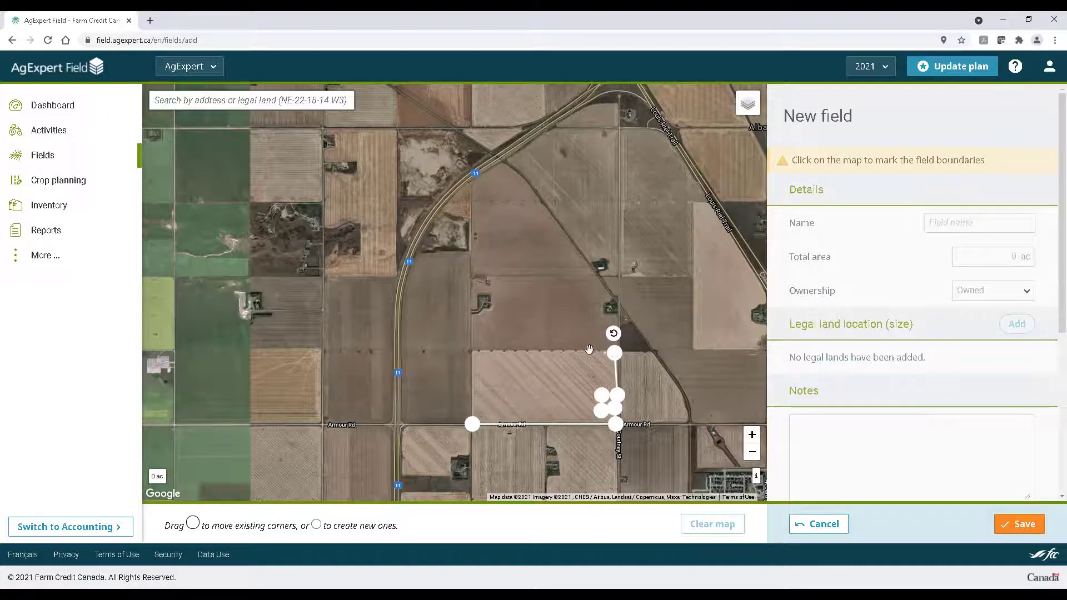
left_click(476, 350)
left_click(472, 424)
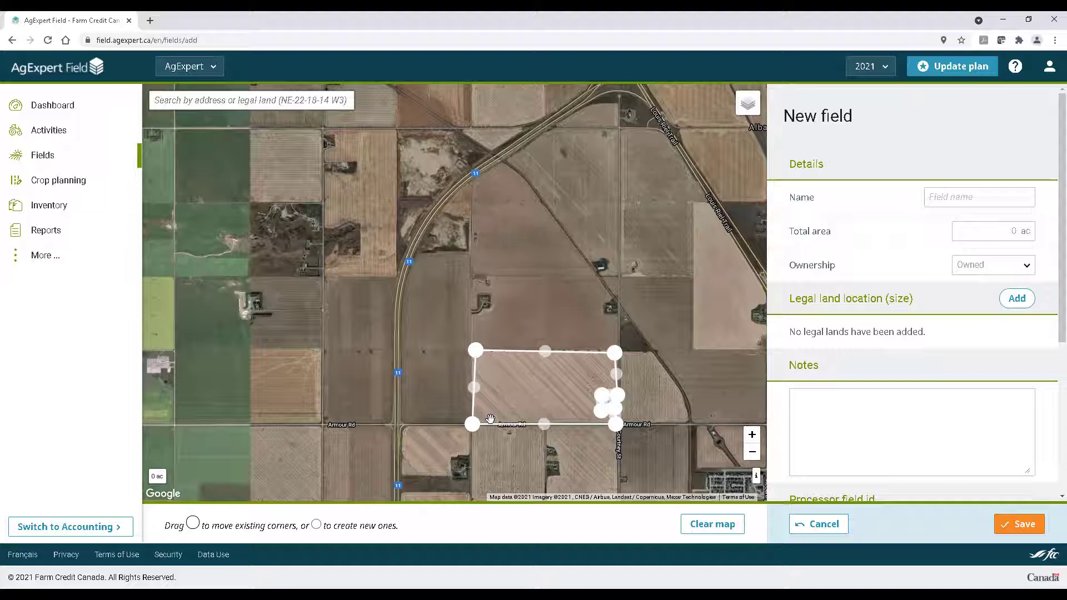
Step: Fine-tune the top-left, bottom-left and farmyard notch corners of the new boundary
scroll(527, 416, "up", 1)
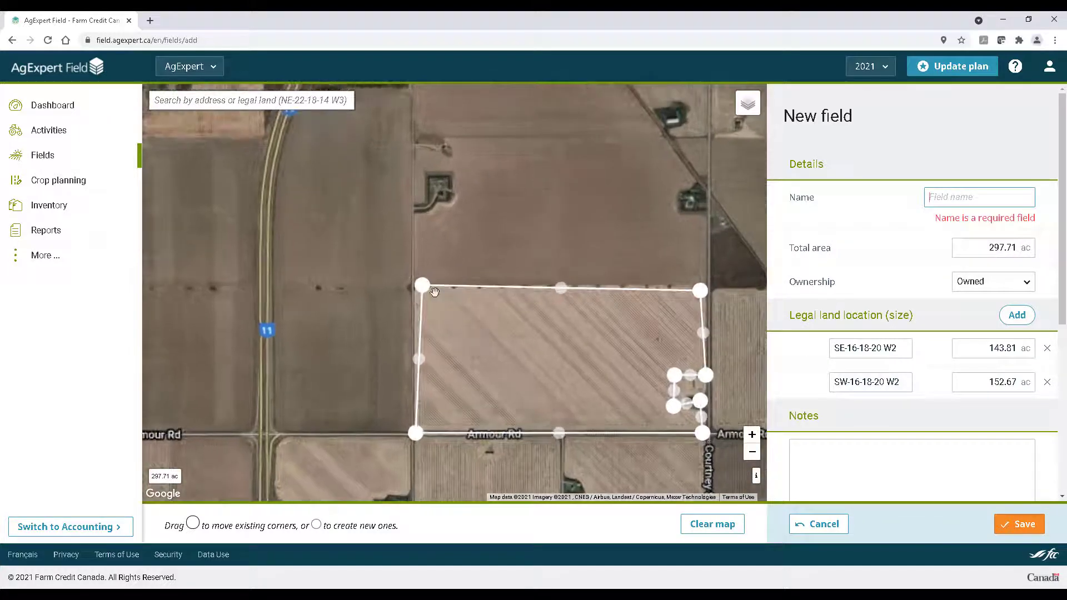
left_click_drag(424, 287, 412, 289)
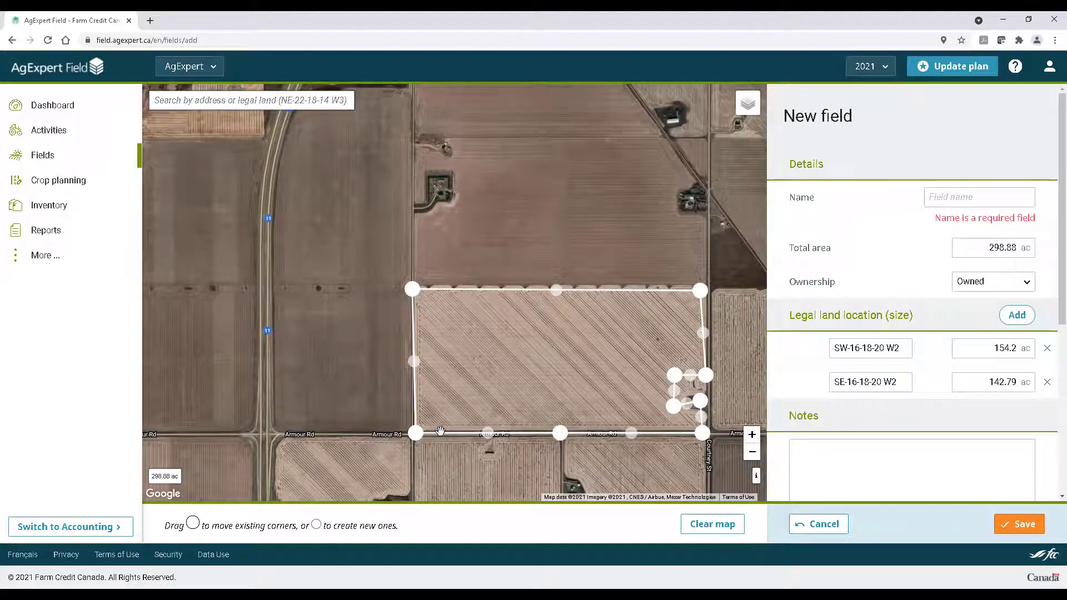
left_click_drag(416, 433, 414, 433)
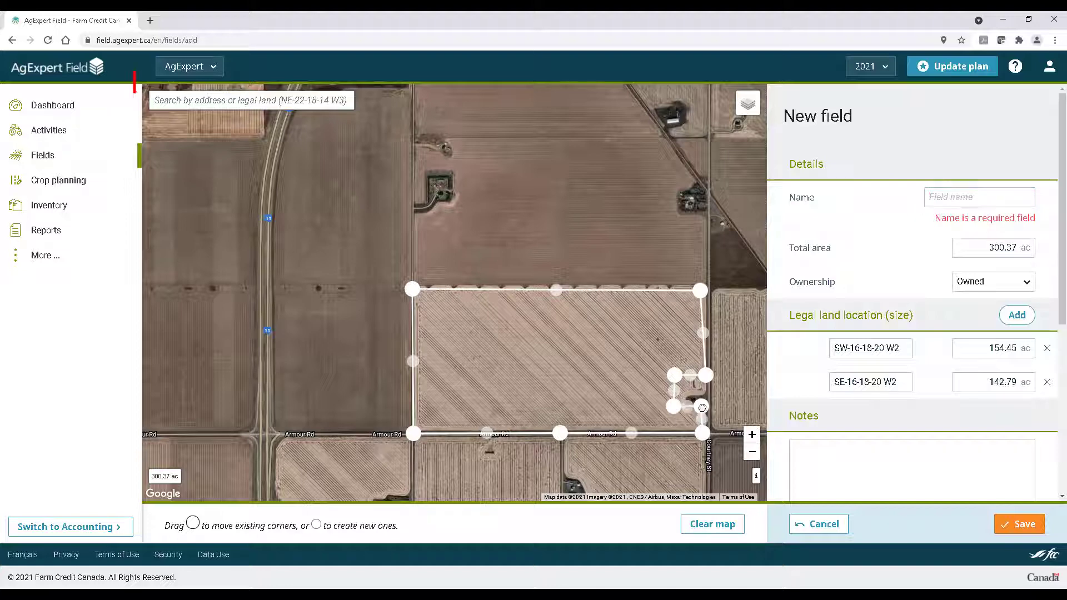
left_click_drag(674, 375, 706, 389)
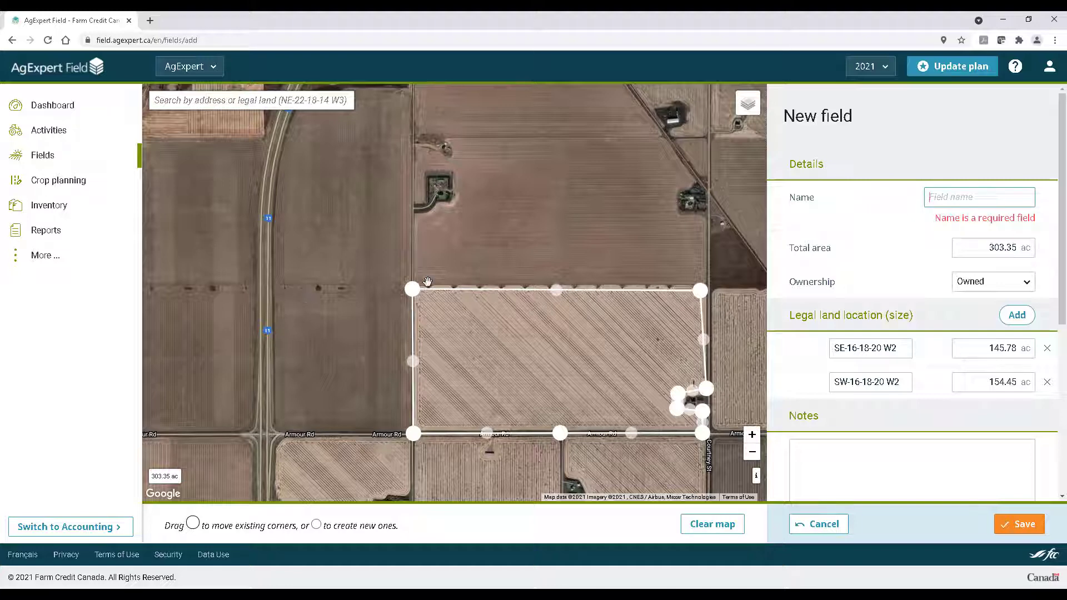
Step: Pull the top edge north and add points around the farmyard, enlarging the field to 607.45 ac
left_click_drag(412, 289, 416, 213)
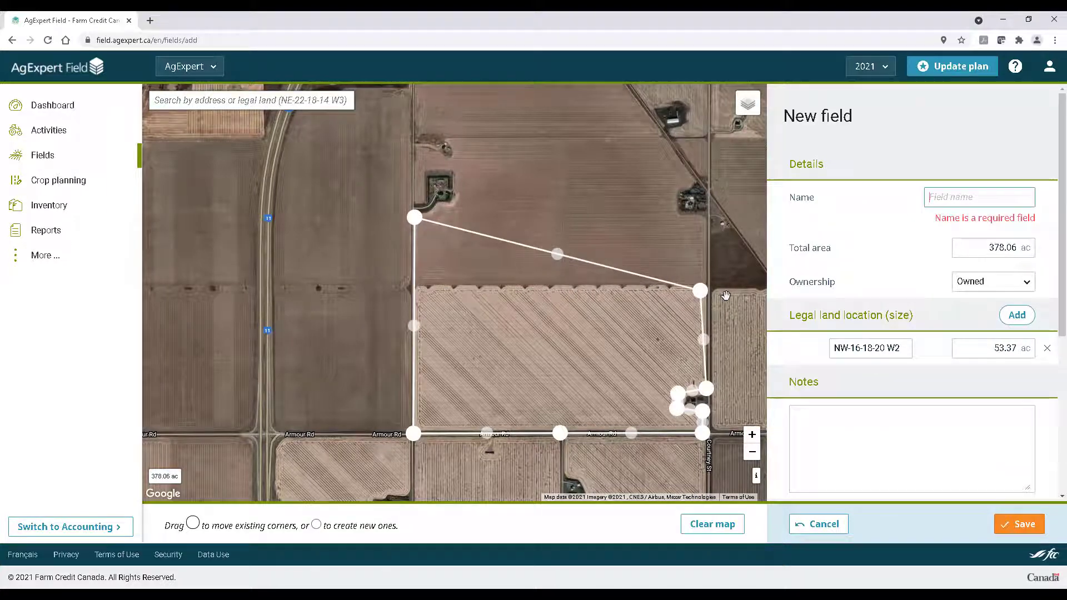
left_click_drag(702, 289, 706, 214)
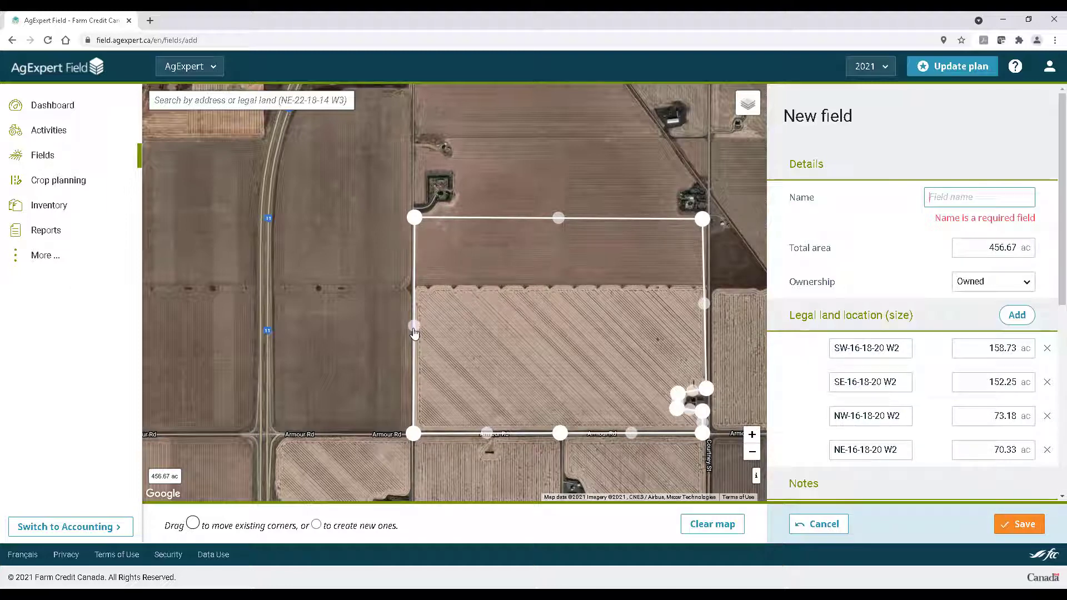
left_click_drag(414, 218, 422, 219)
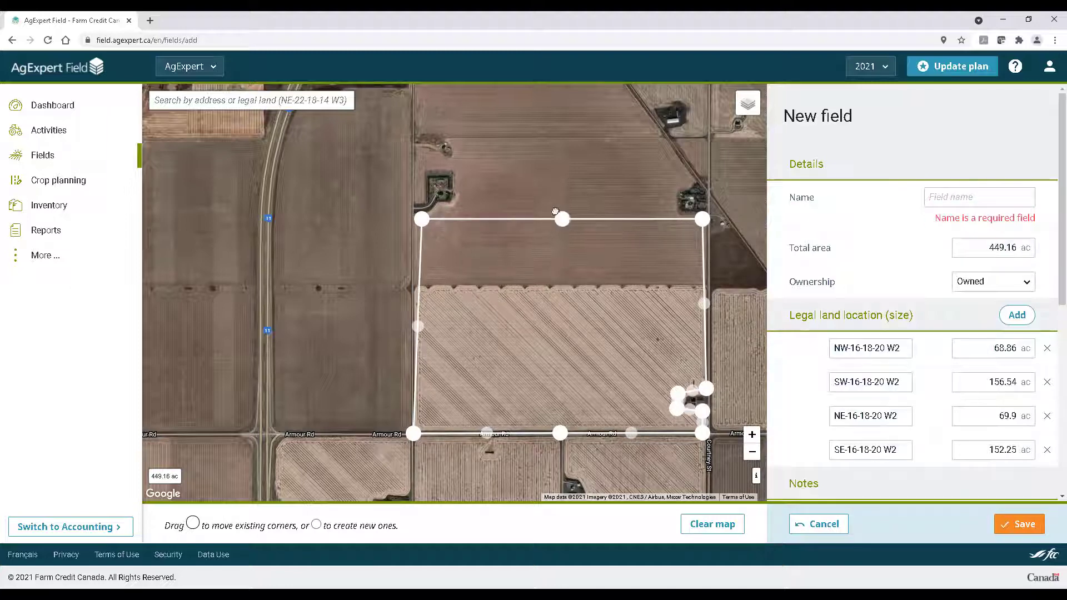
left_click_drag(555, 211, 451, 187)
left_click_drag(573, 199, 451, 166)
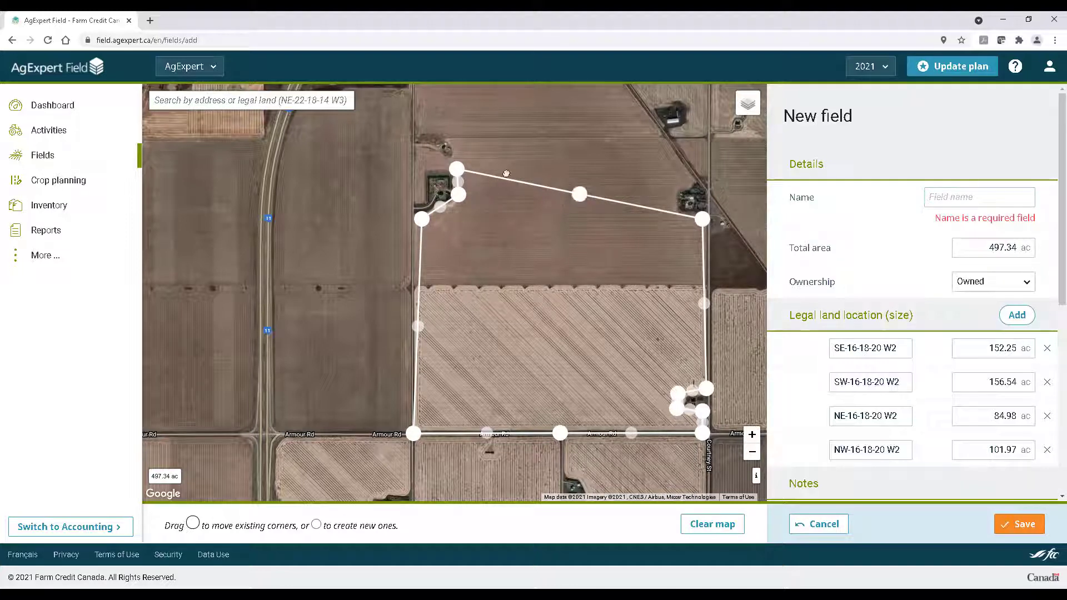
left_click_drag(580, 194, 450, 134)
left_click_drag(577, 177, 707, 135)
left_click_drag(972, 249, 1022, 311)
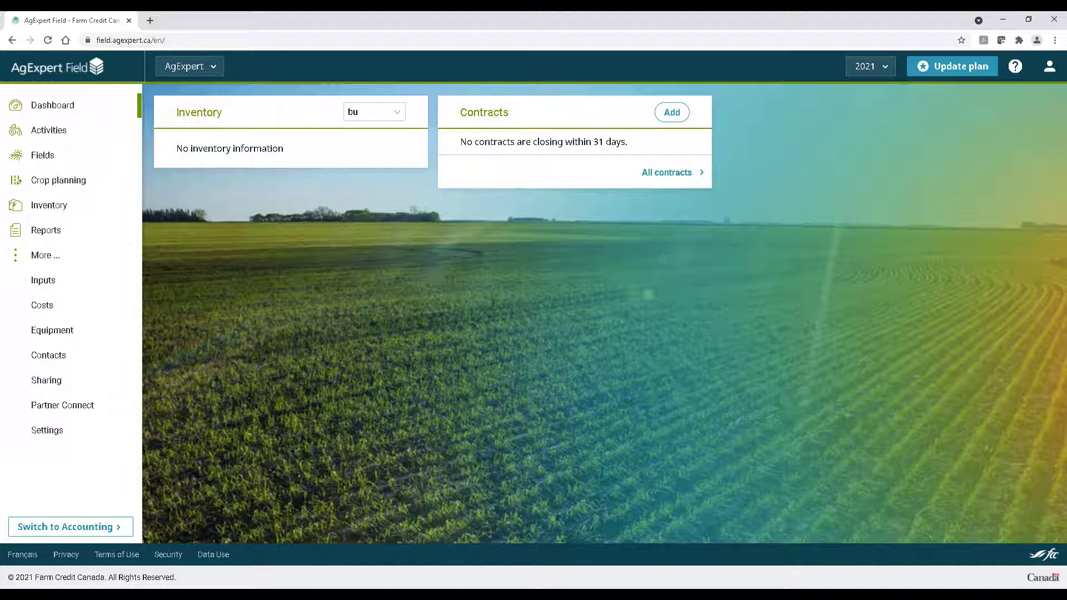
Step: Open field A1 from the 2021 Fields list, save it through Edit field, and return to the list
left_click(889, 65)
left_click(889, 62)
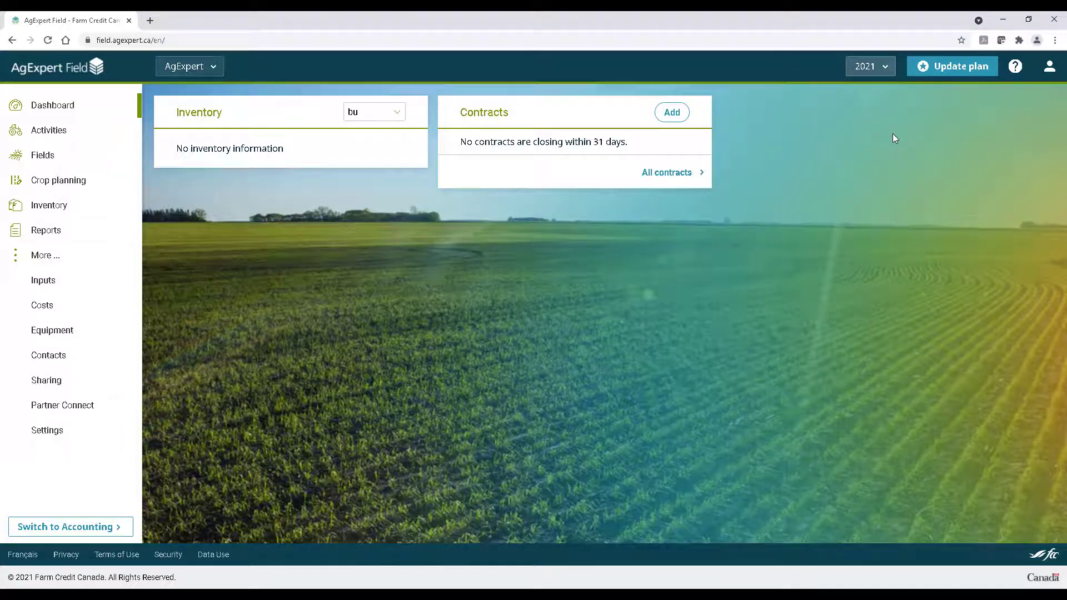
left_click(84, 153)
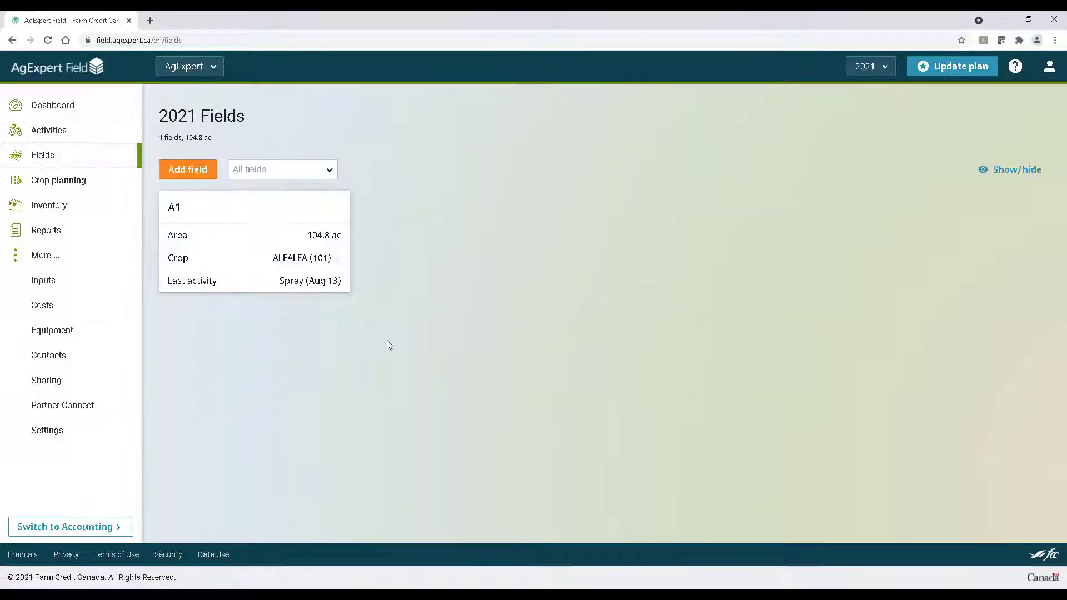
left_click(332, 230)
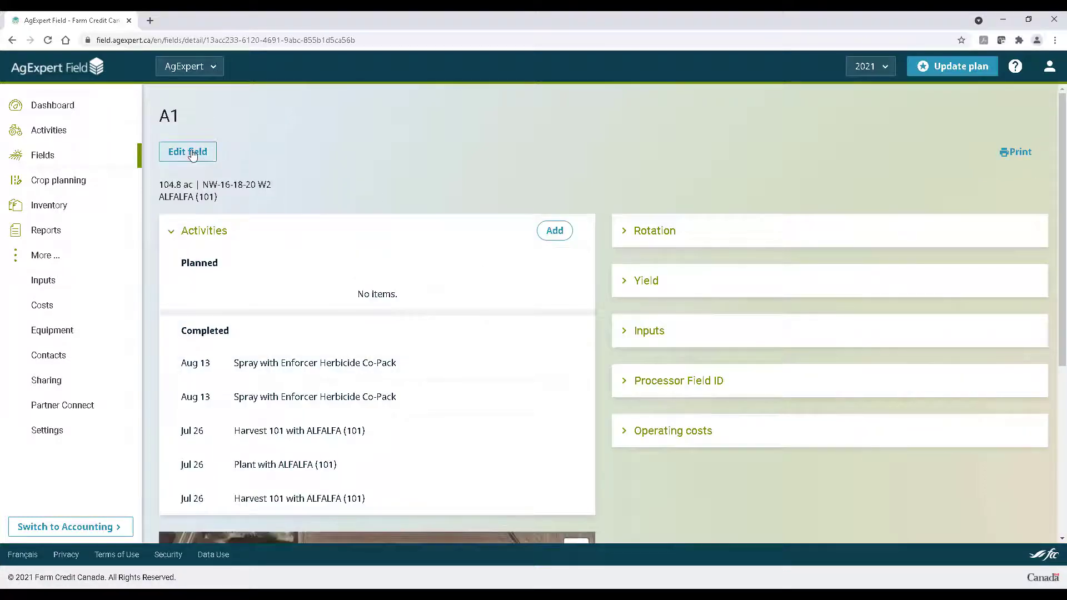
left_click(192, 154)
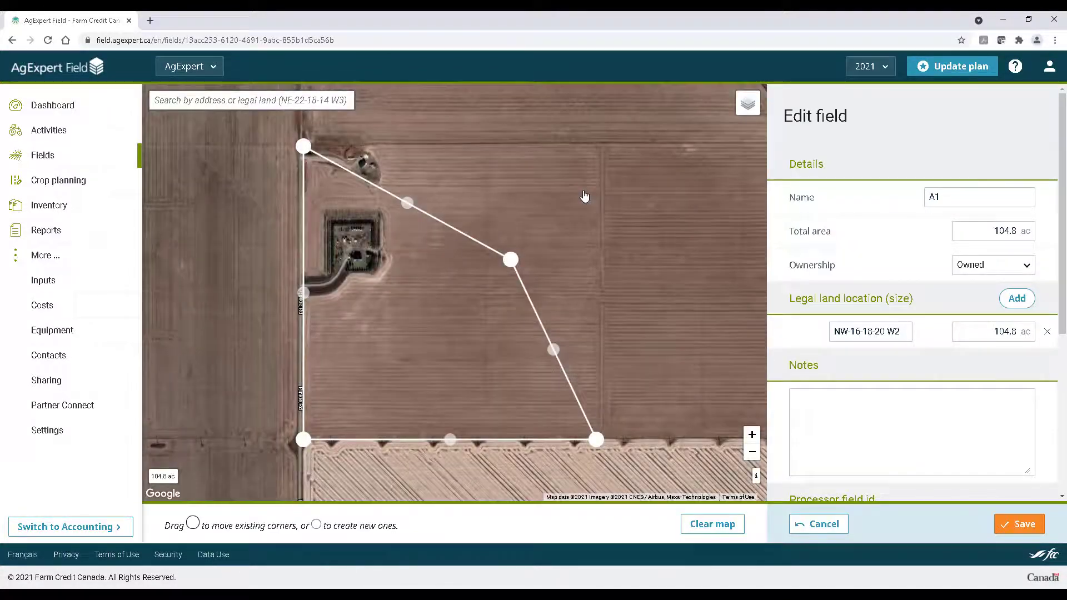
left_click(1019, 524)
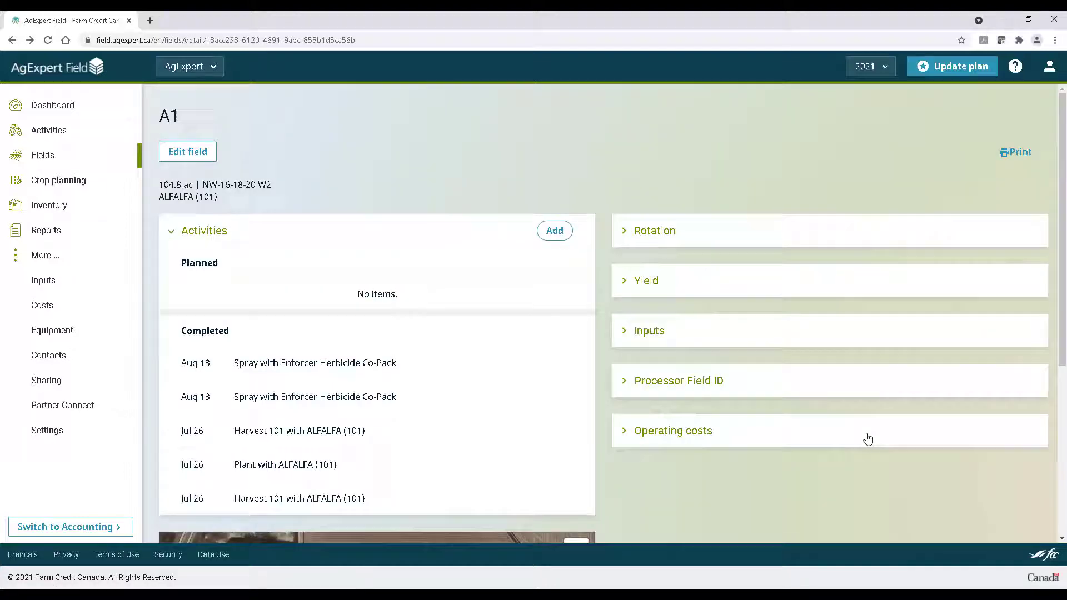
left_click(45, 156)
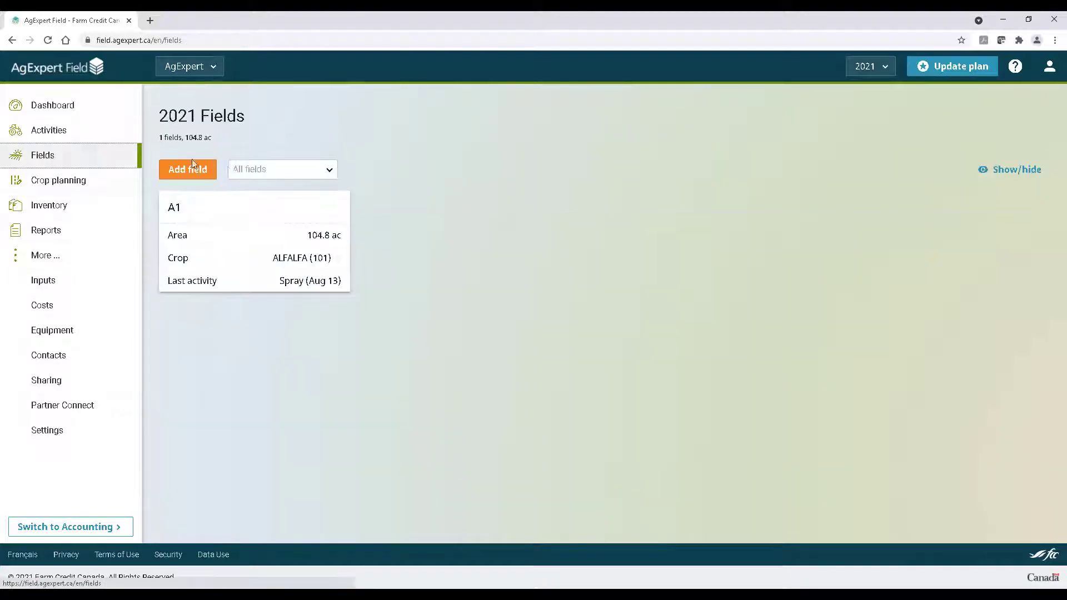
Step: Mark field A2 as shown in Show/hide and save, bringing the list back to 263.53 ac
left_click(992, 173)
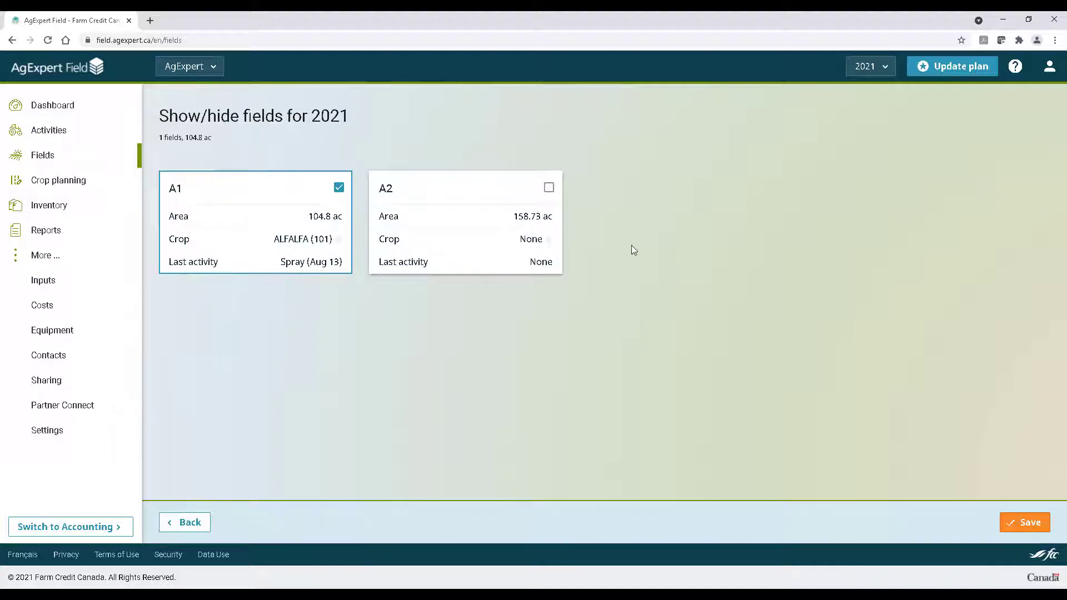
left_click(549, 187)
left_click(498, 203)
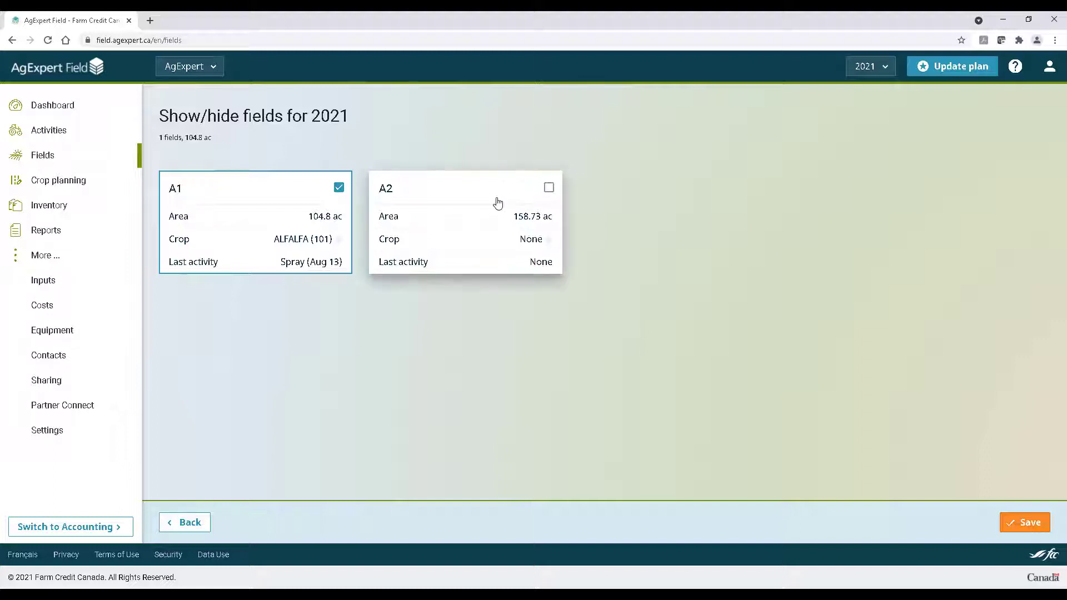
left_click(498, 203)
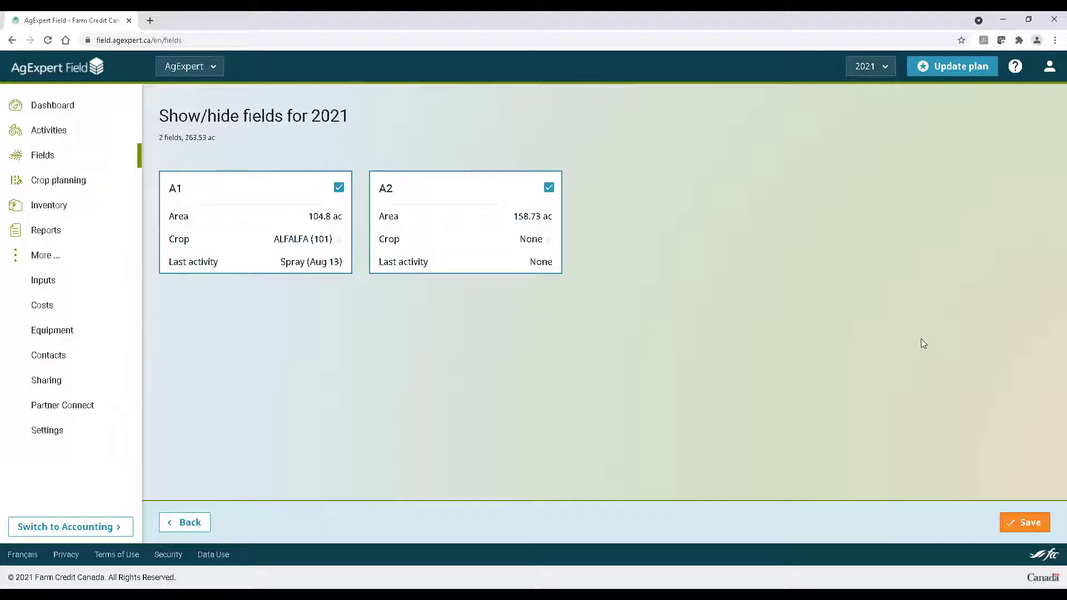
left_click(1020, 521)
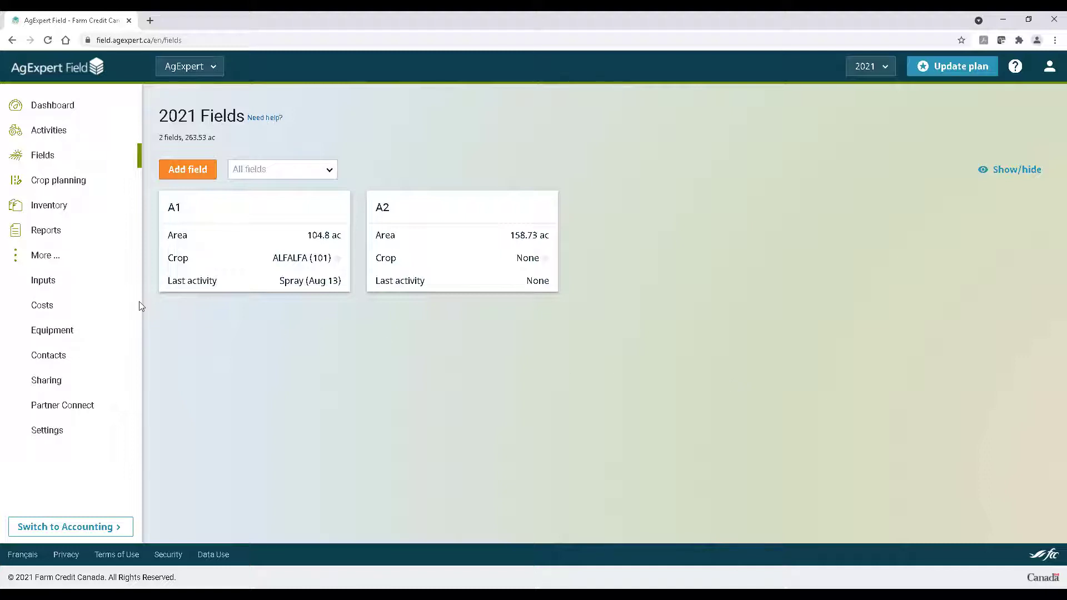
Step: Browse the Partner Connect services page, then go back to the Dashboard
left_click(103, 410)
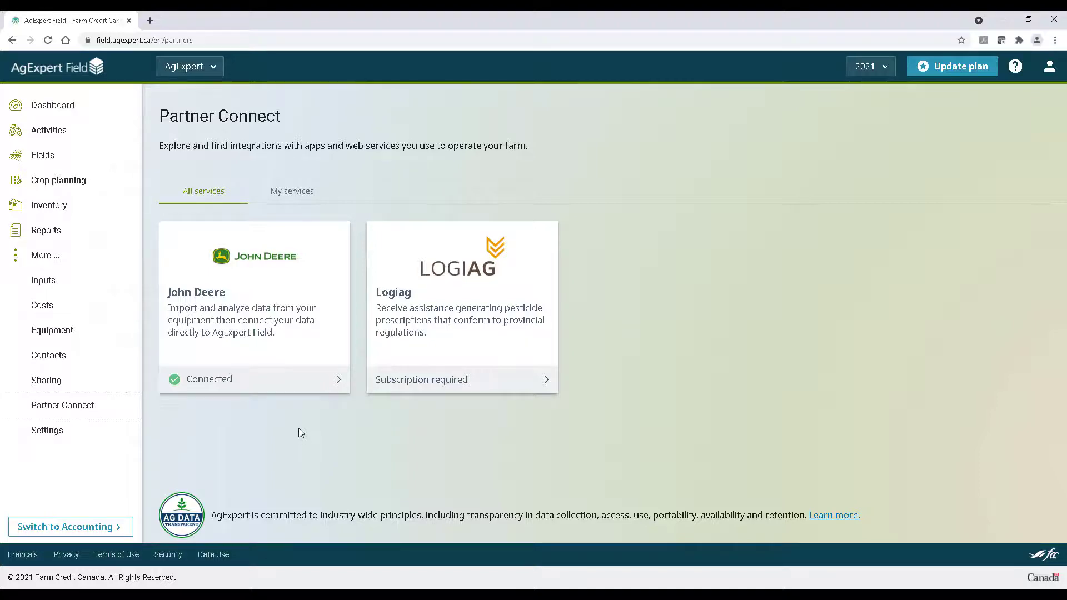
left_click(89, 65)
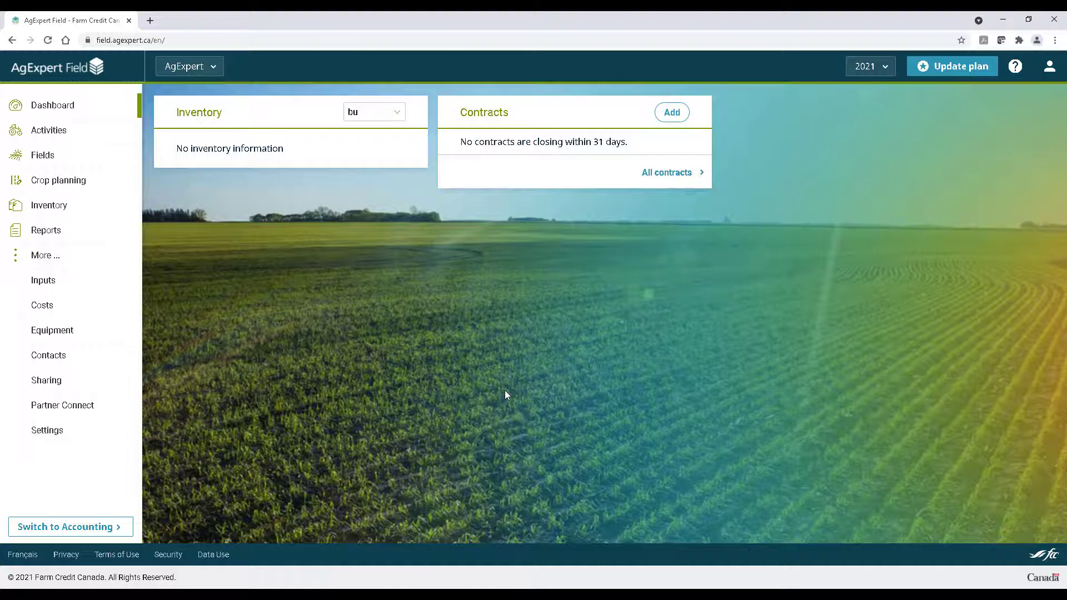